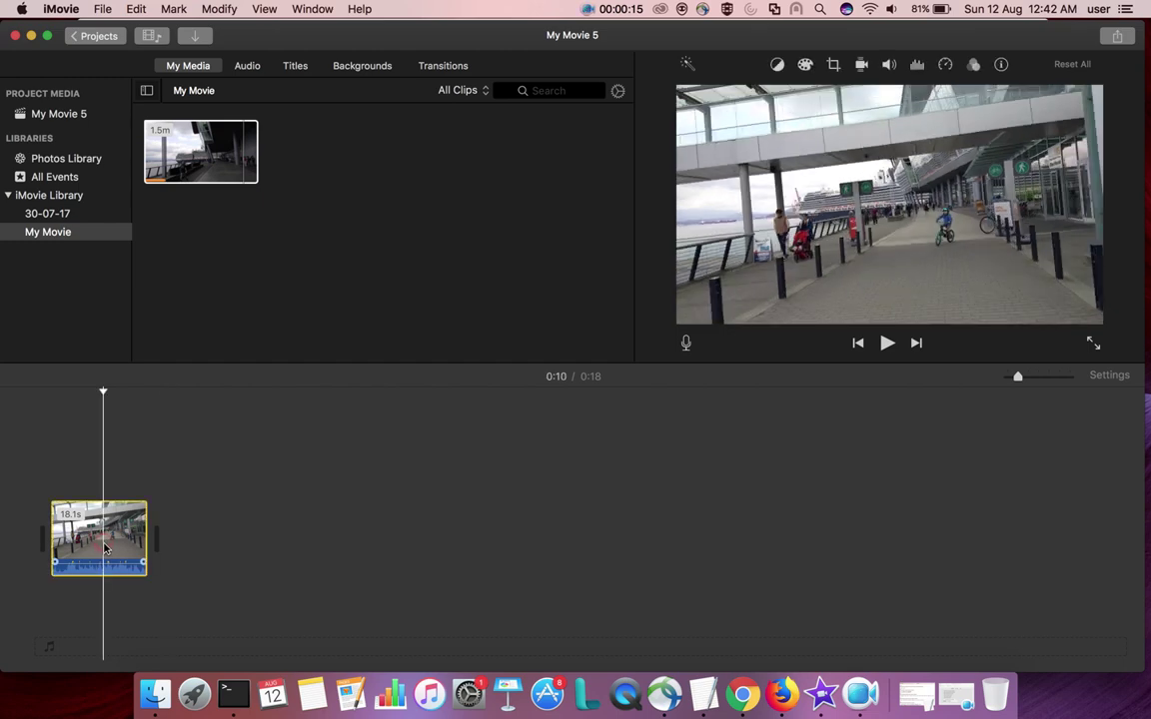
Show all open windows with Mission Control, with the browser's image results beside iMovie.
key("ctrl+Up")
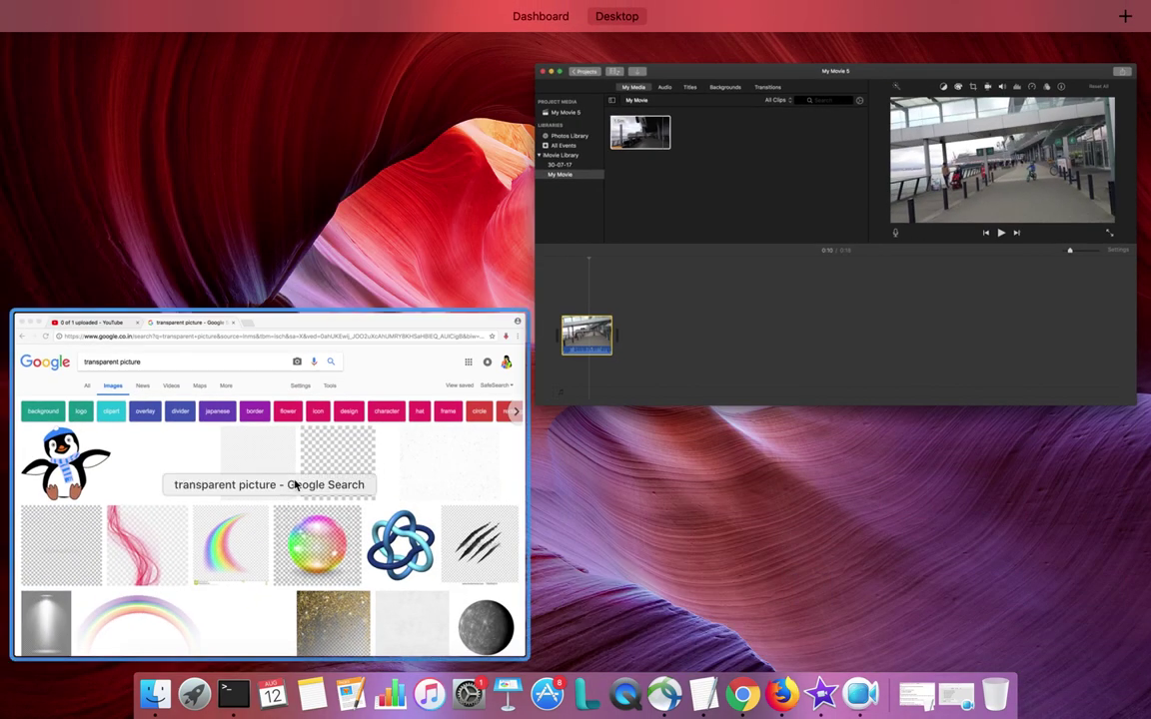
Bring Chrome forward and scroll the 'transparent picture' image results to the cartoon penguin.
left_click(278, 518)
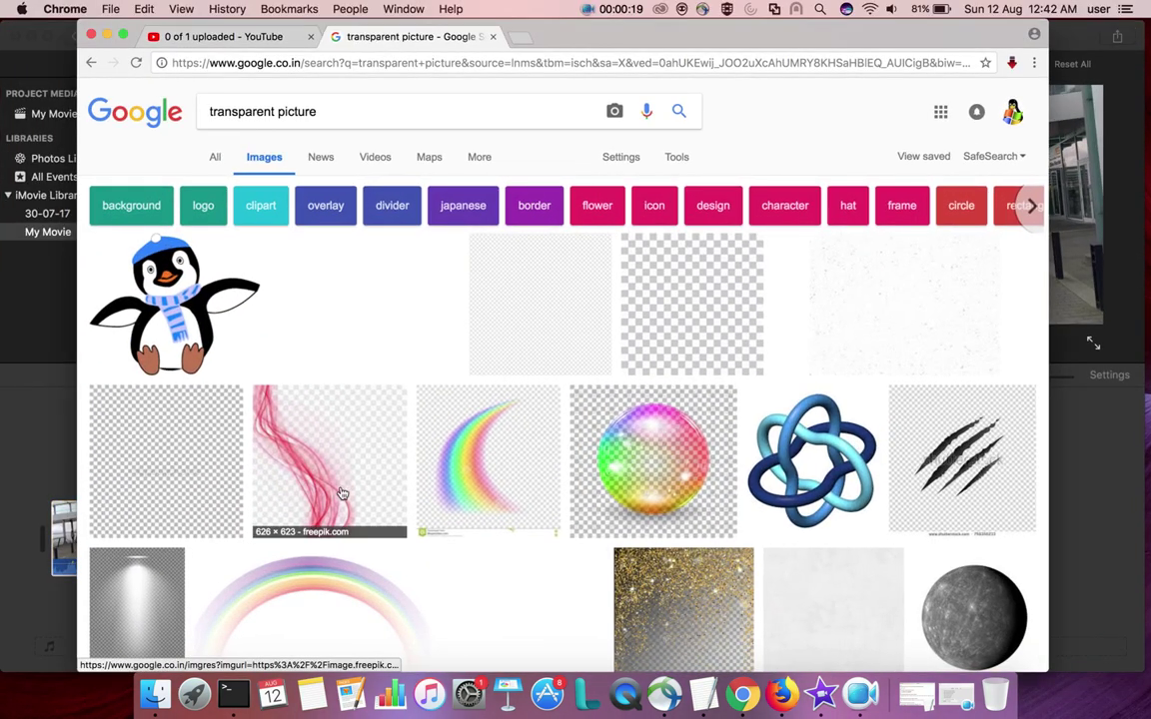
scroll(340, 529, "down", 5)
scroll(343, 531, "down", 4)
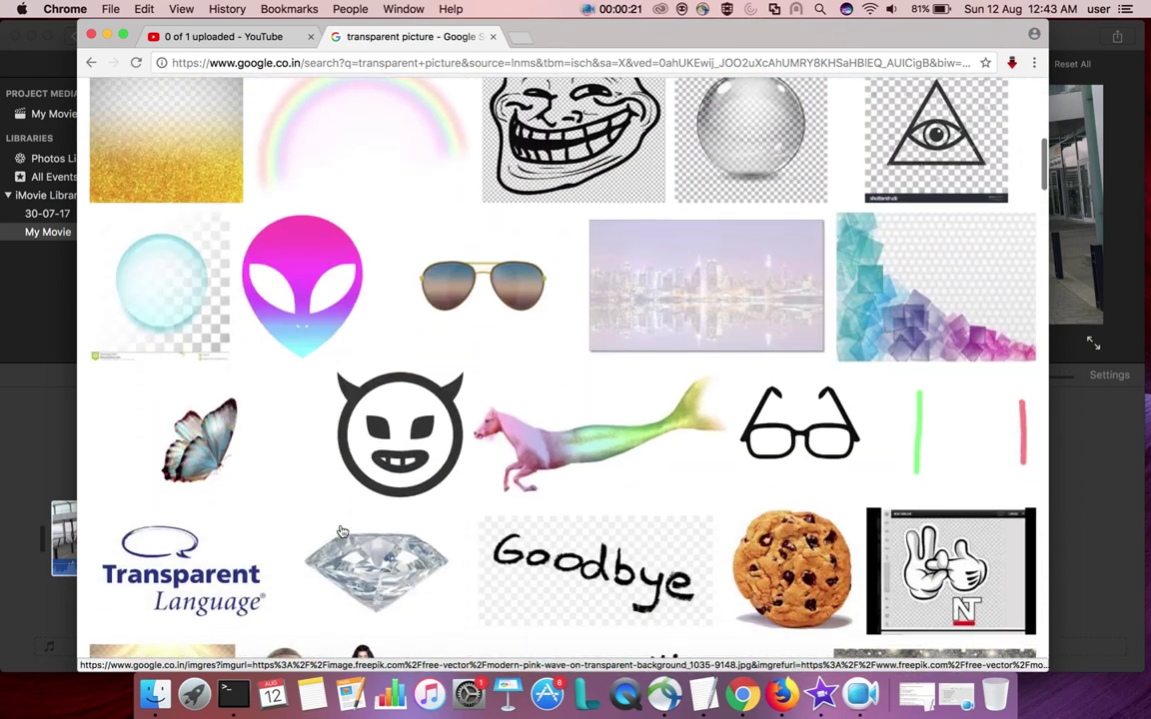
scroll(378, 143, "up", 8)
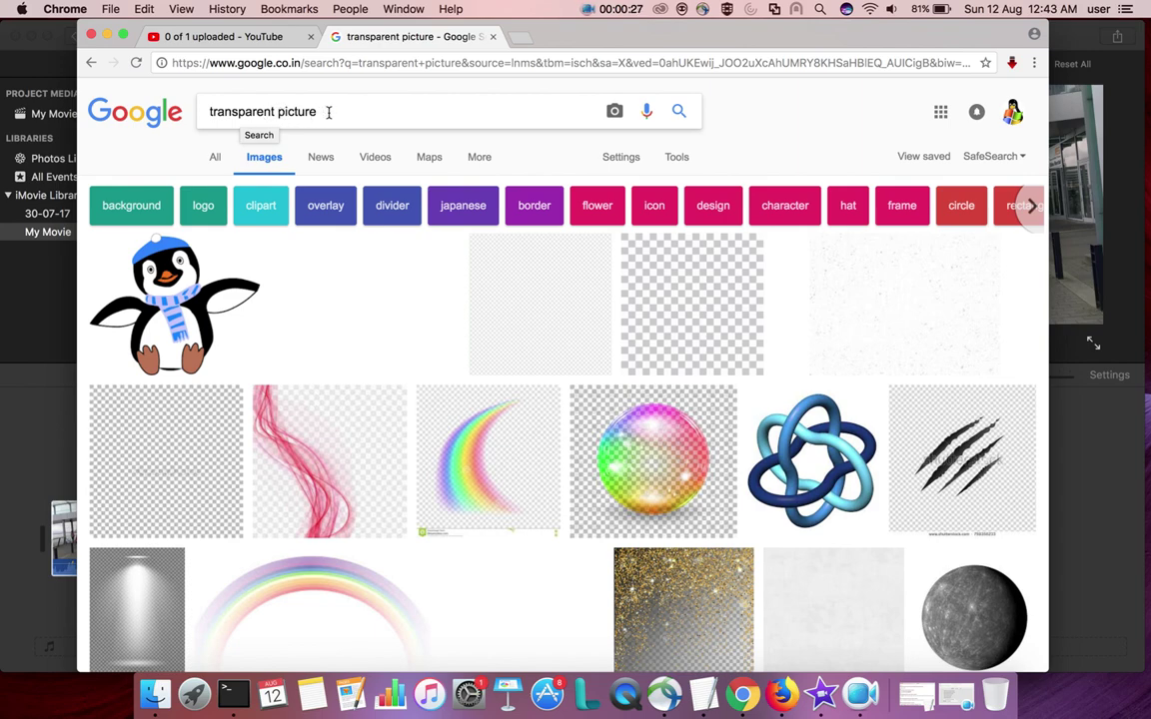
scroll(374, 336, "down", 10)
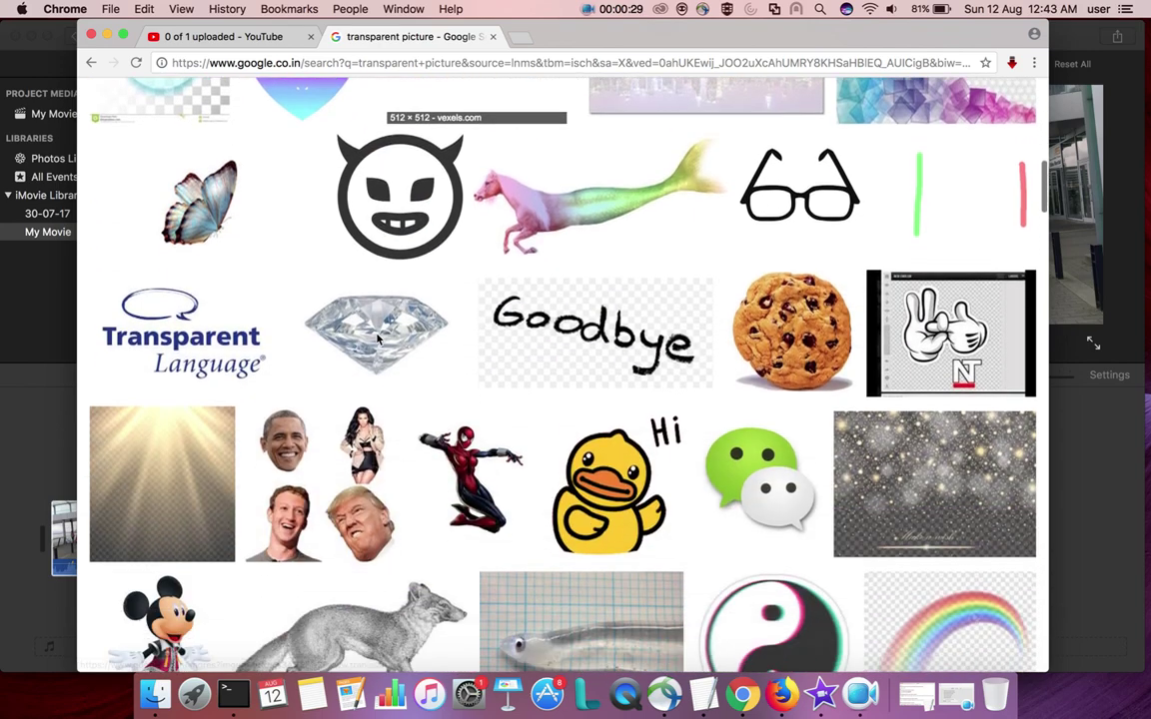
scroll(378, 340, "down", 7)
Open the transparent penguin's larger preview and bring up its image options.
left_click(378, 340)
scroll(378, 340, "down", 3)
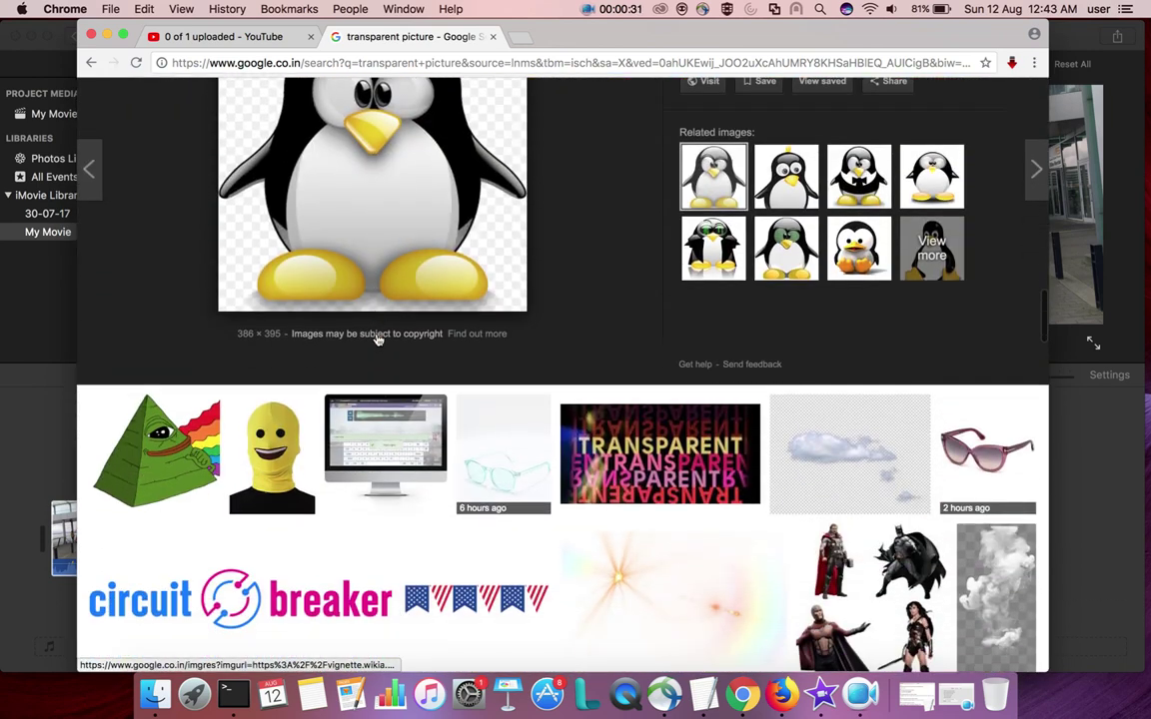
scroll(377, 340, "up", 3)
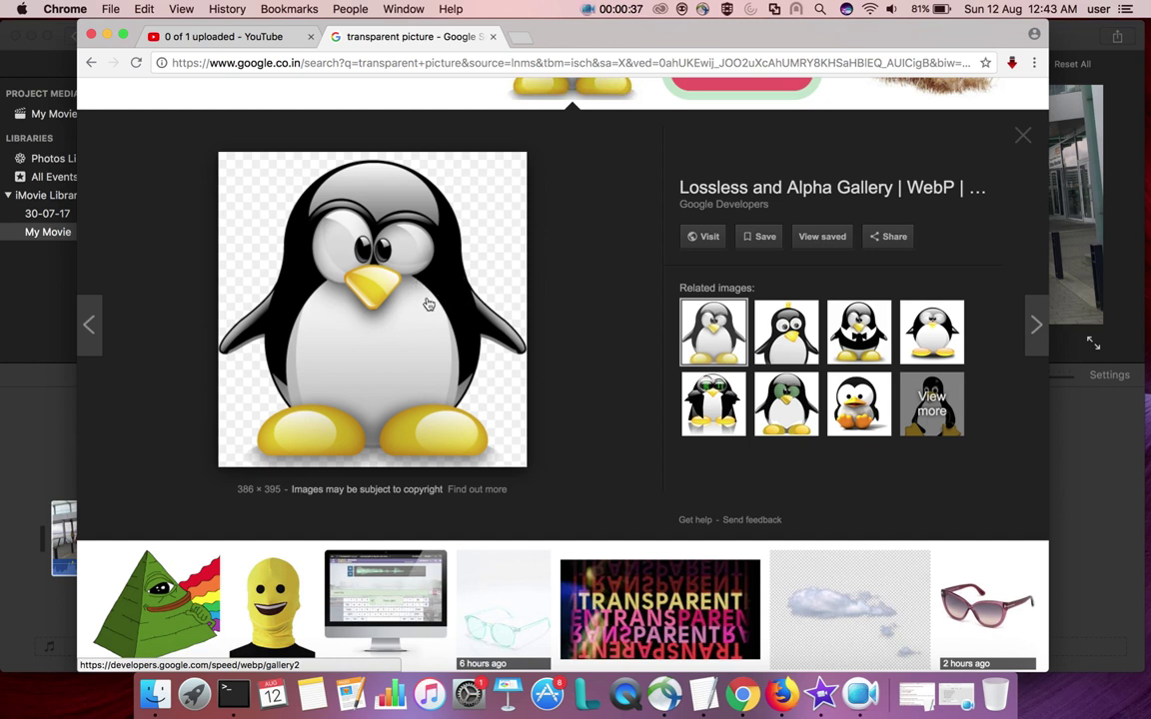
right_click(428, 304)
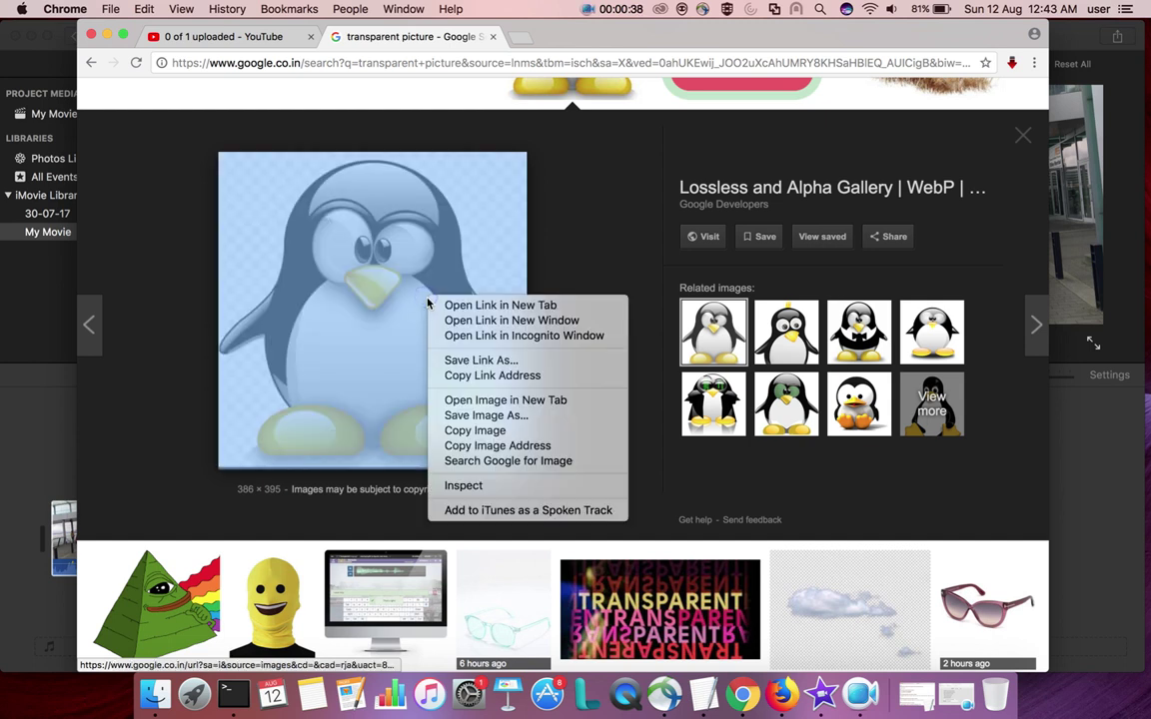
Load the full-size penguin image in a new tab from its copied image address.
left_click(488, 447)
left_click(518, 37)
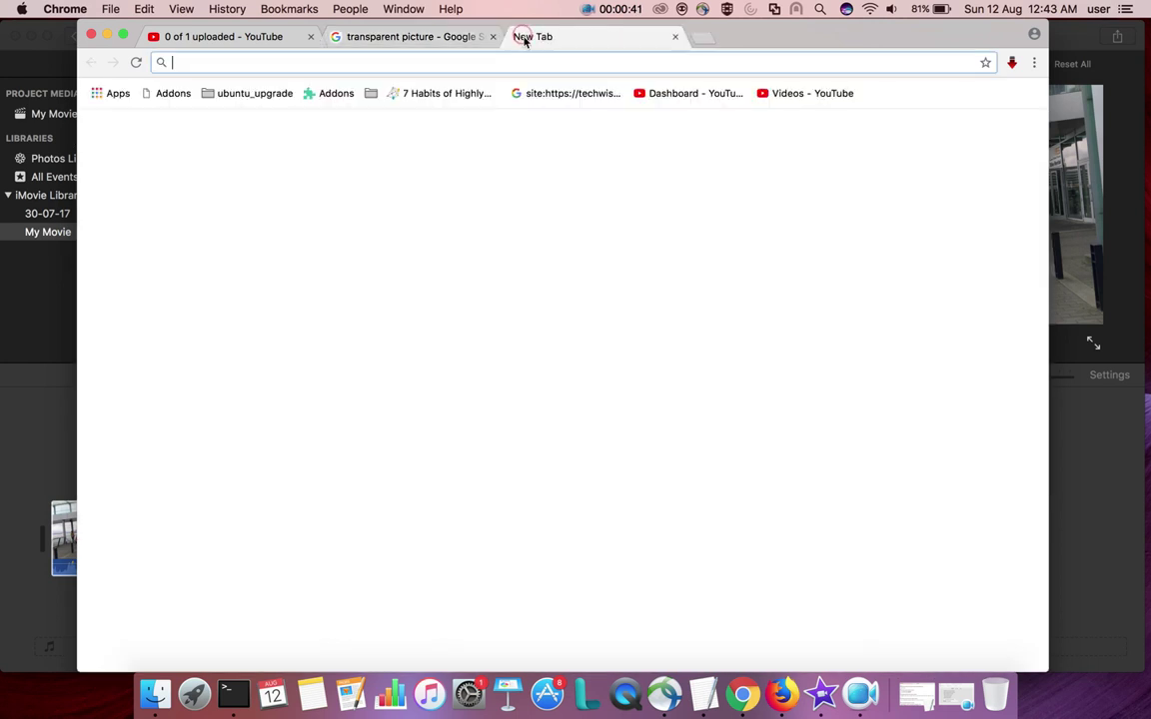
key("super+v")
key("Return")
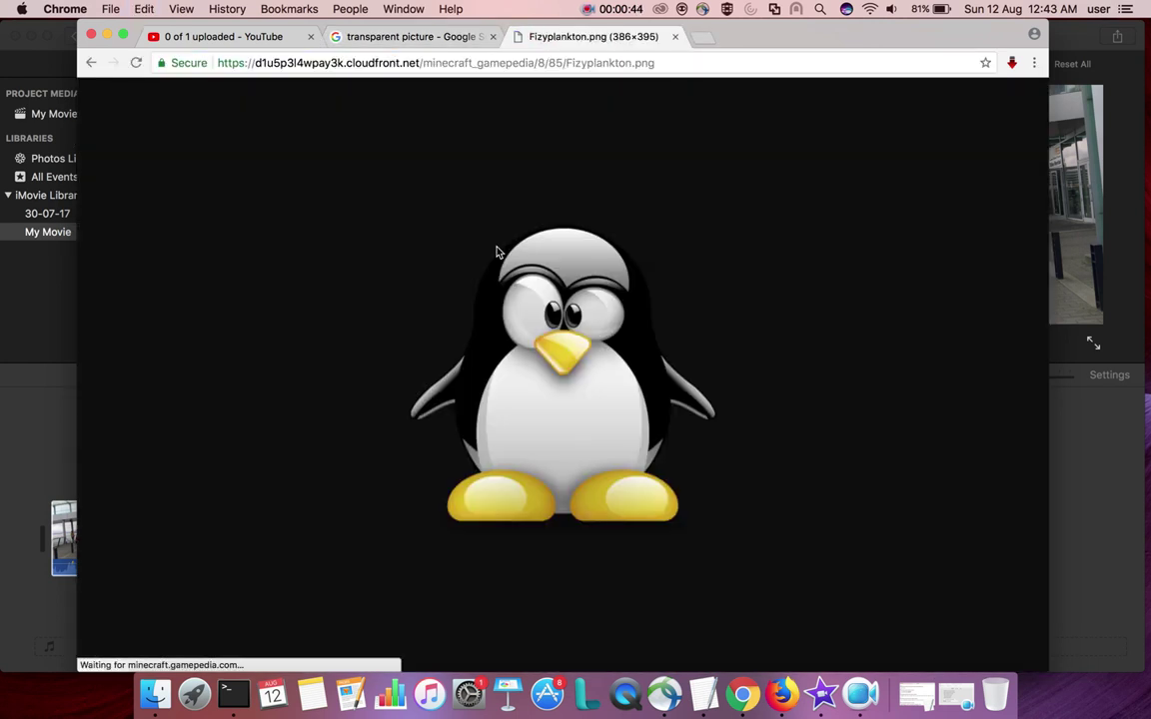
Save the image as Fizyplankton.png into the Desktop's 1yu/mp3 folder.
right_click(588, 323)
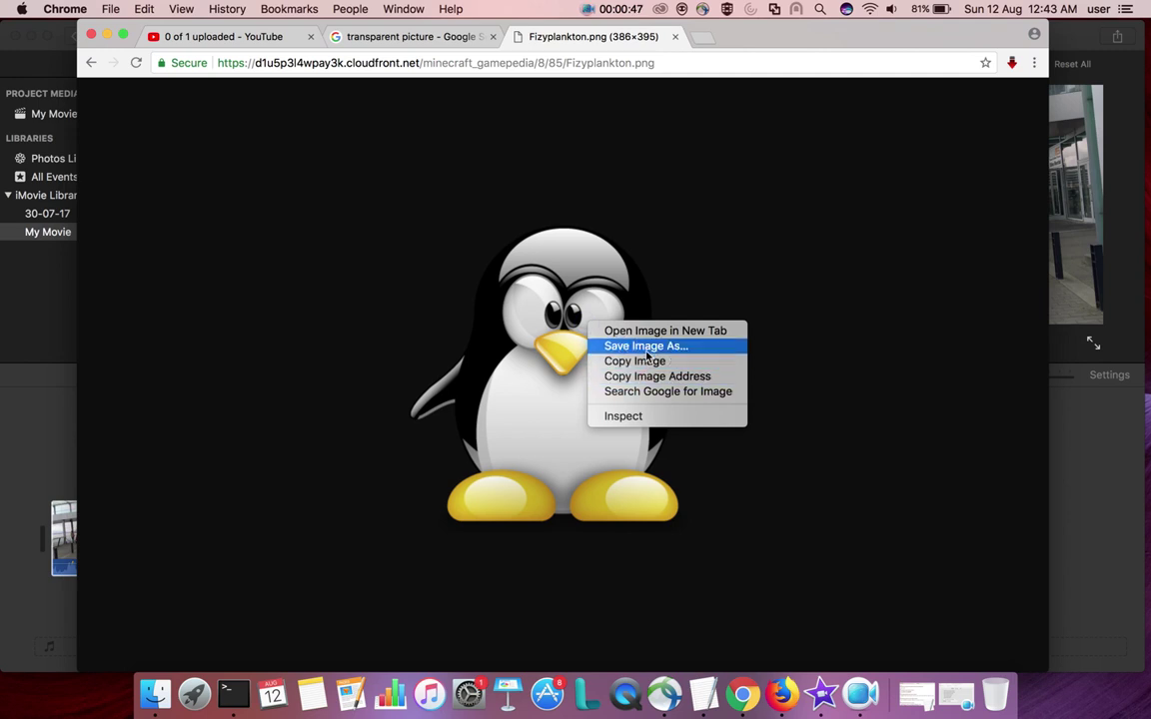
left_click(644, 346)
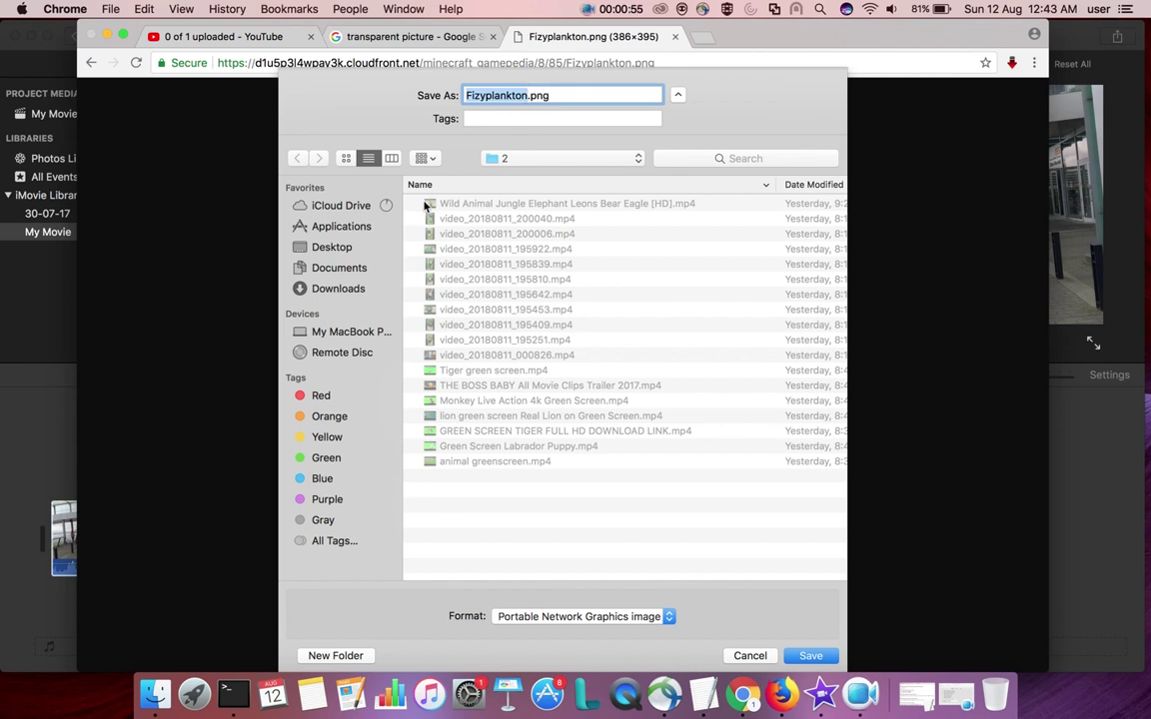
left_click(341, 250)
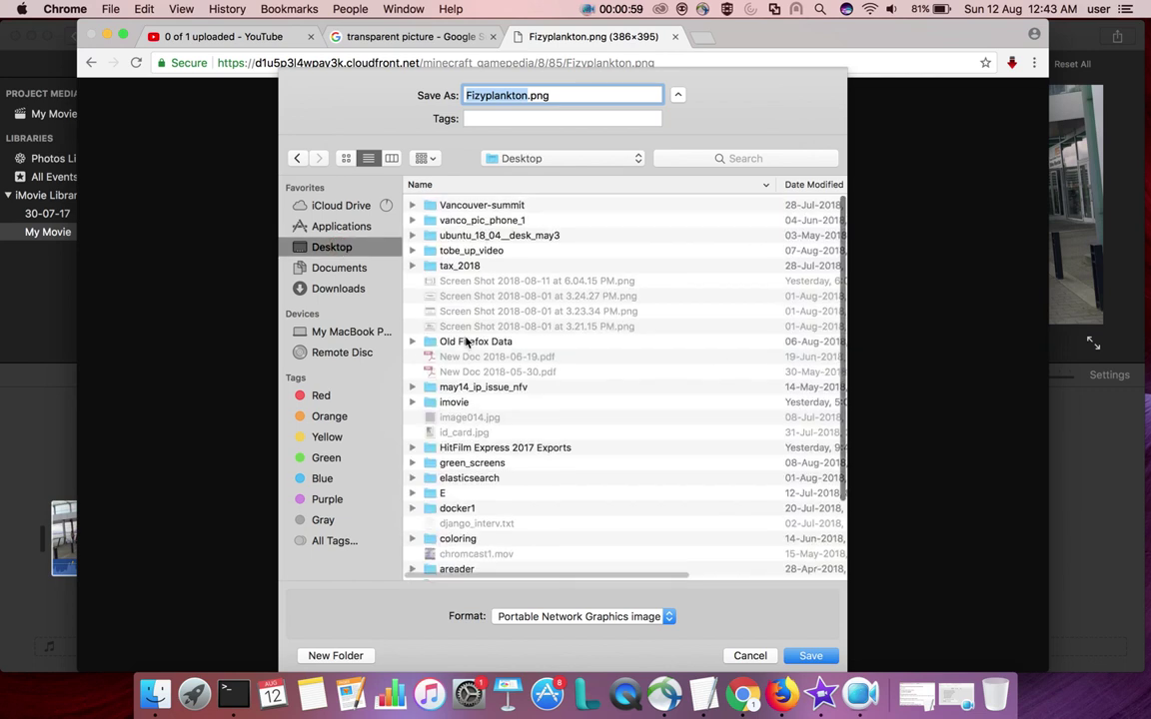
scroll(464, 499, "down", 5)
double_click(462, 558)
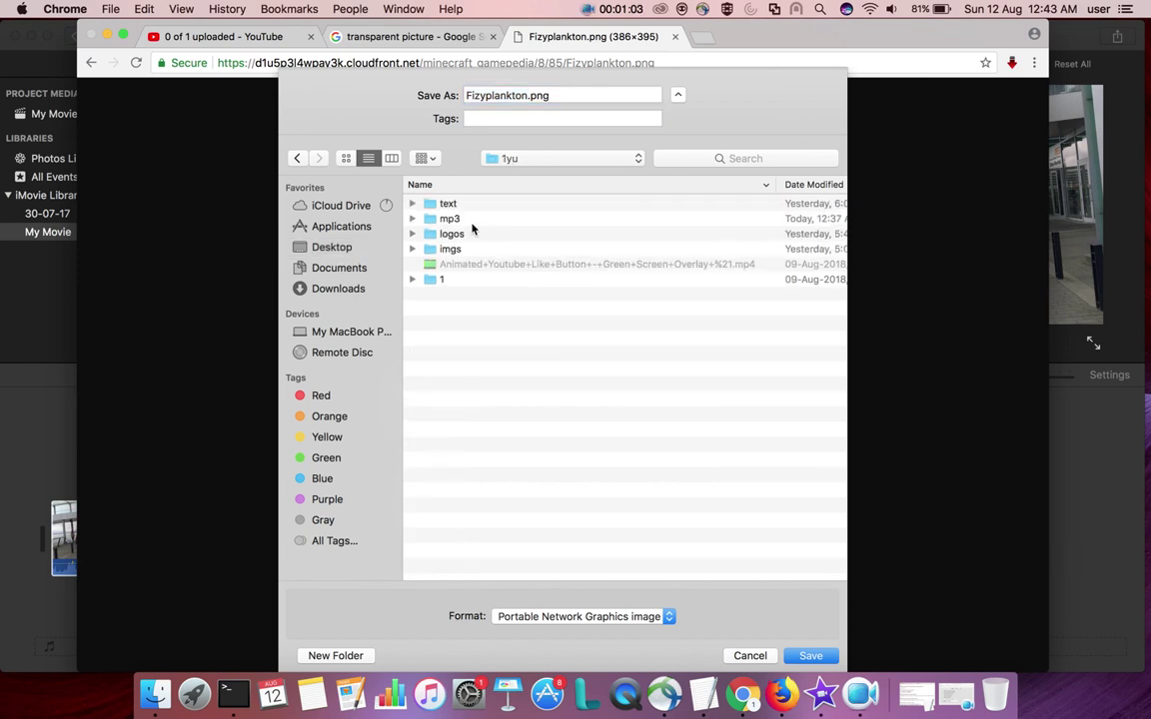
double_click(474, 220)
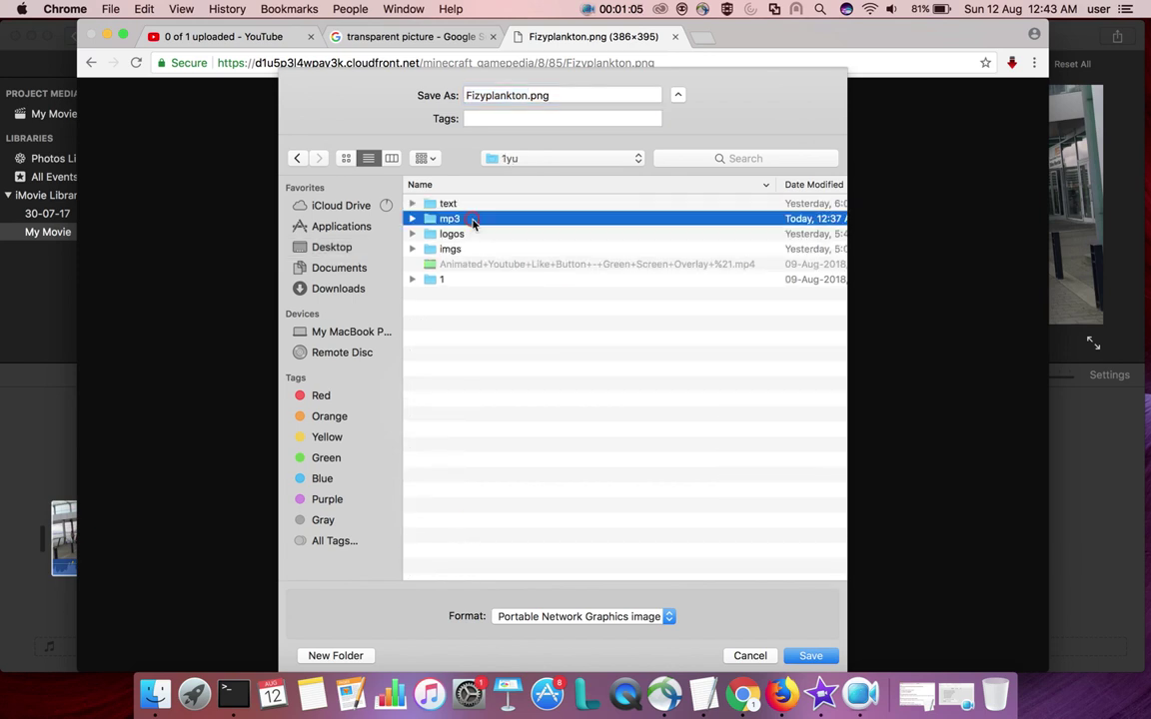
left_click(810, 656)
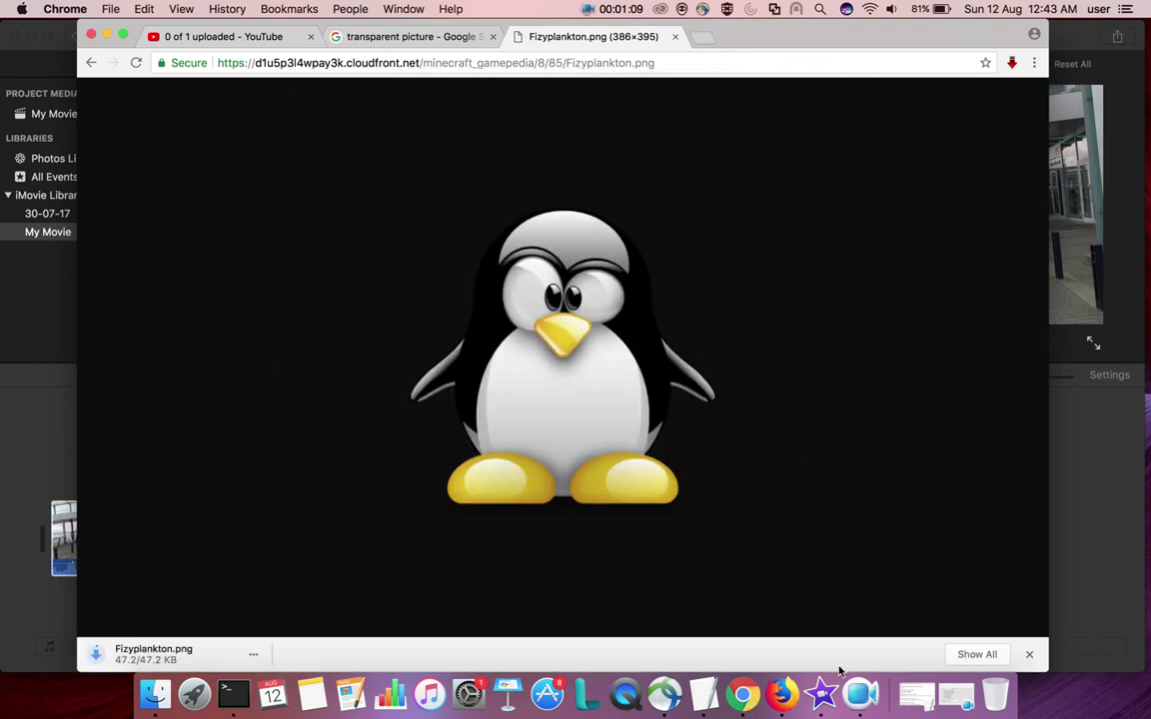
Import Fizyplankton.png from the 1yu/mp3 folder into iMovie's My Movie event.
left_click(822, 692)
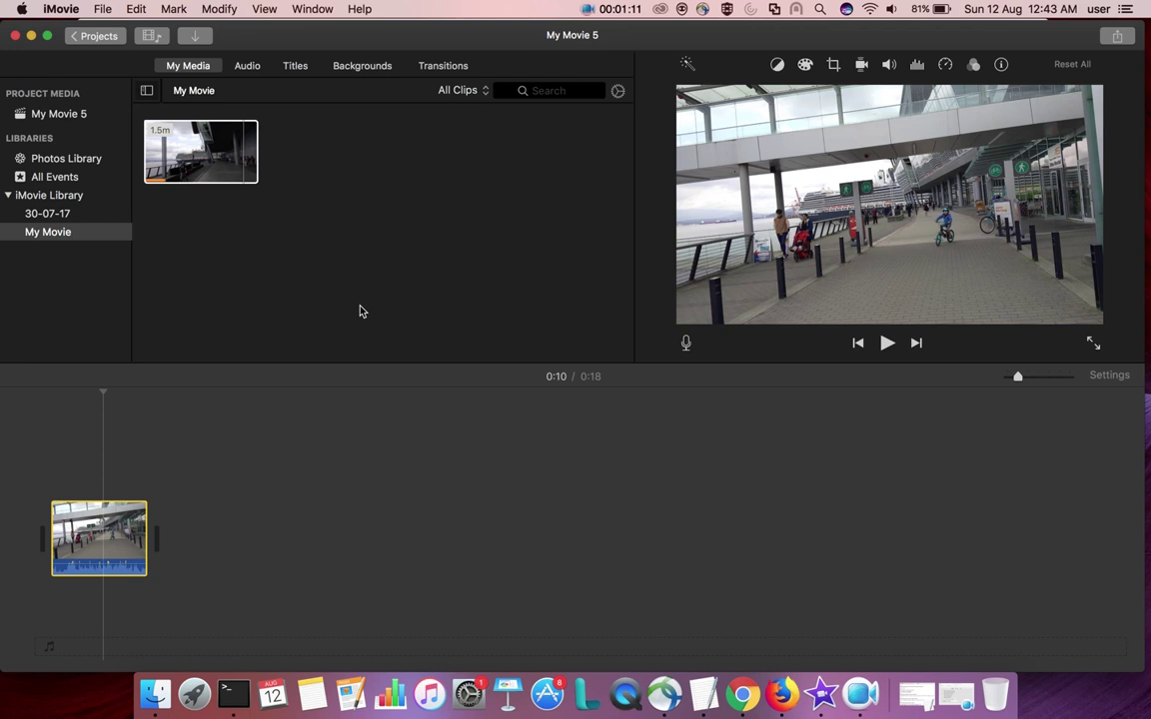
left_click(194, 37)
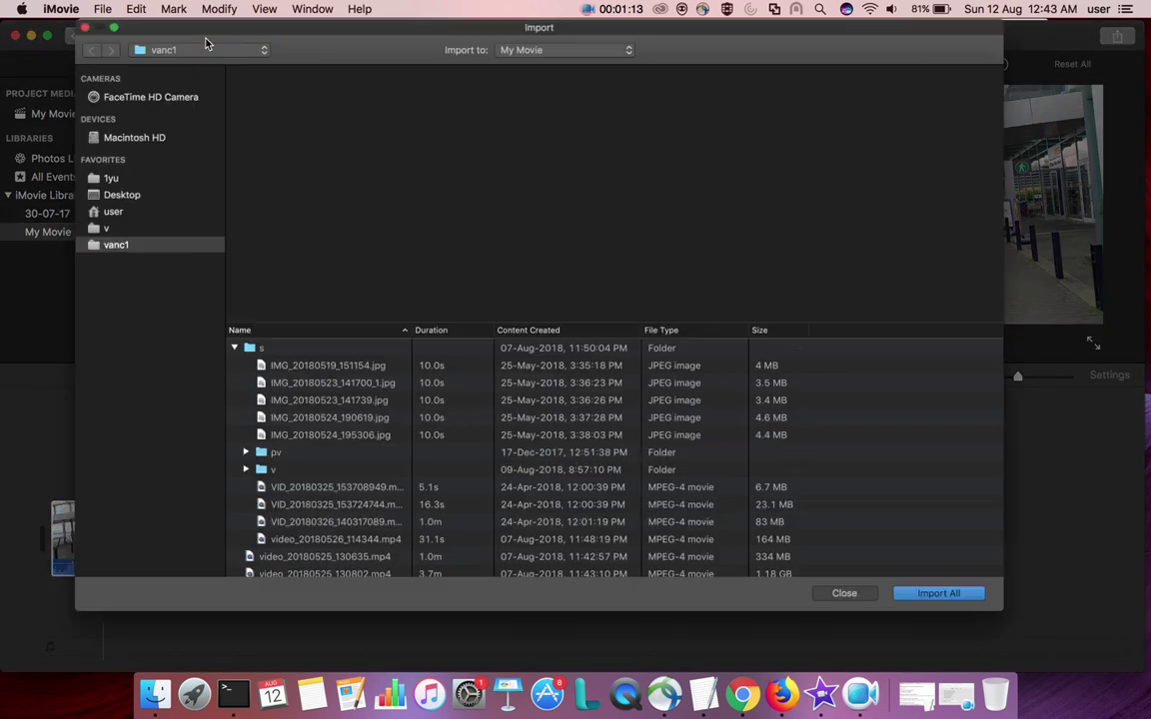
left_click(120, 196)
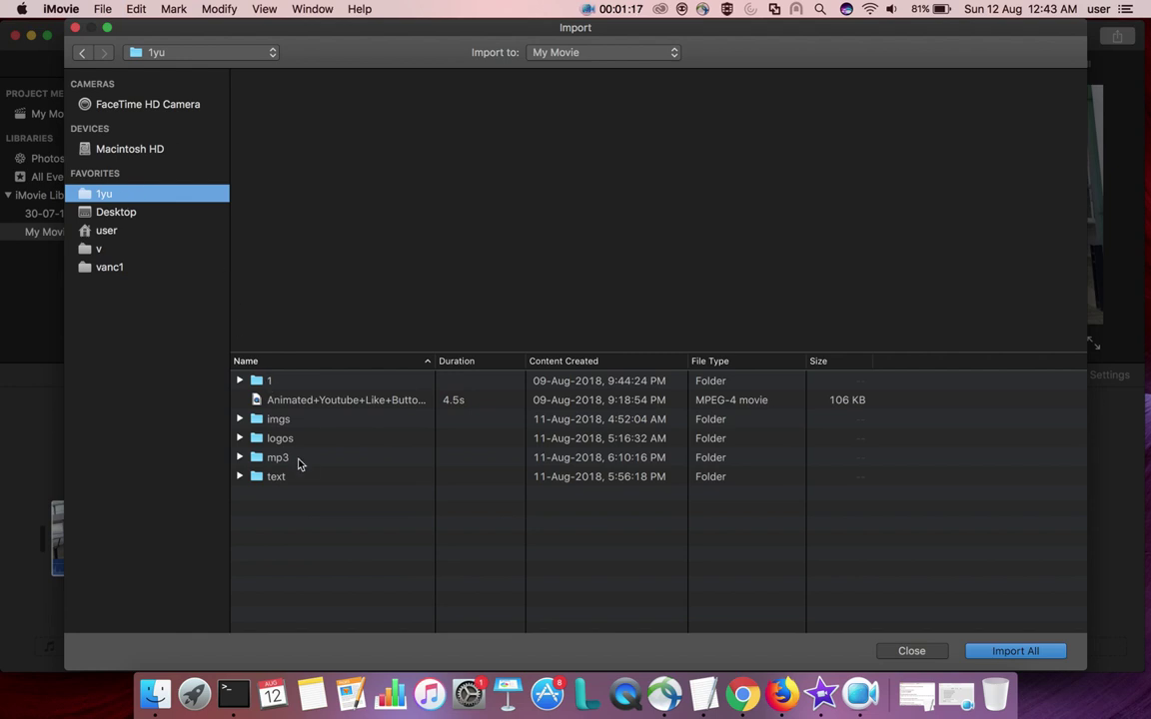
double_click(297, 462)
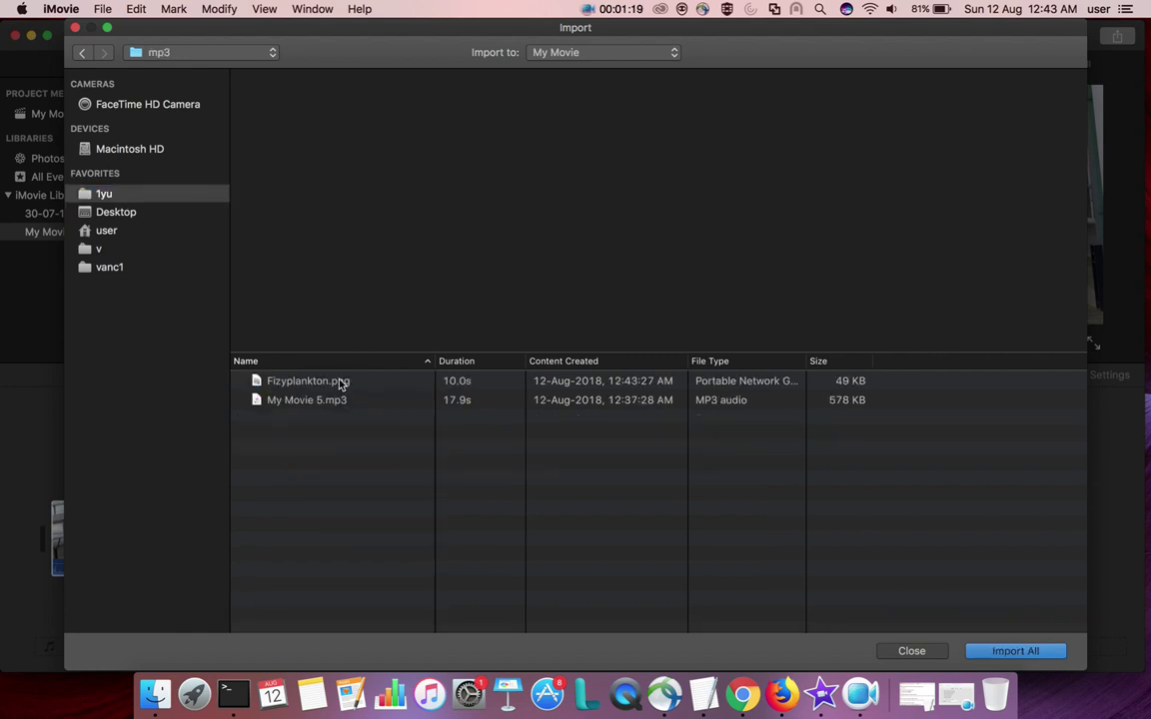
double_click(340, 383)
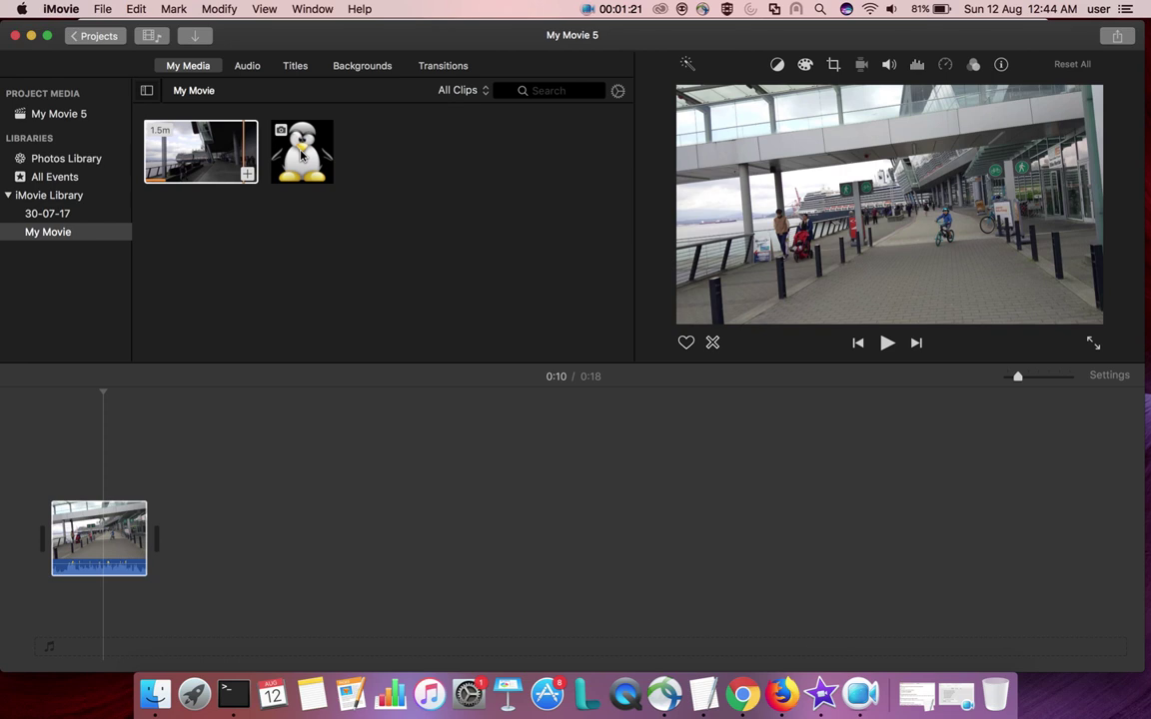
Place the penguin image above the walkway clip as a connected clip and extend it to 6.7 seconds.
left_click(301, 153)
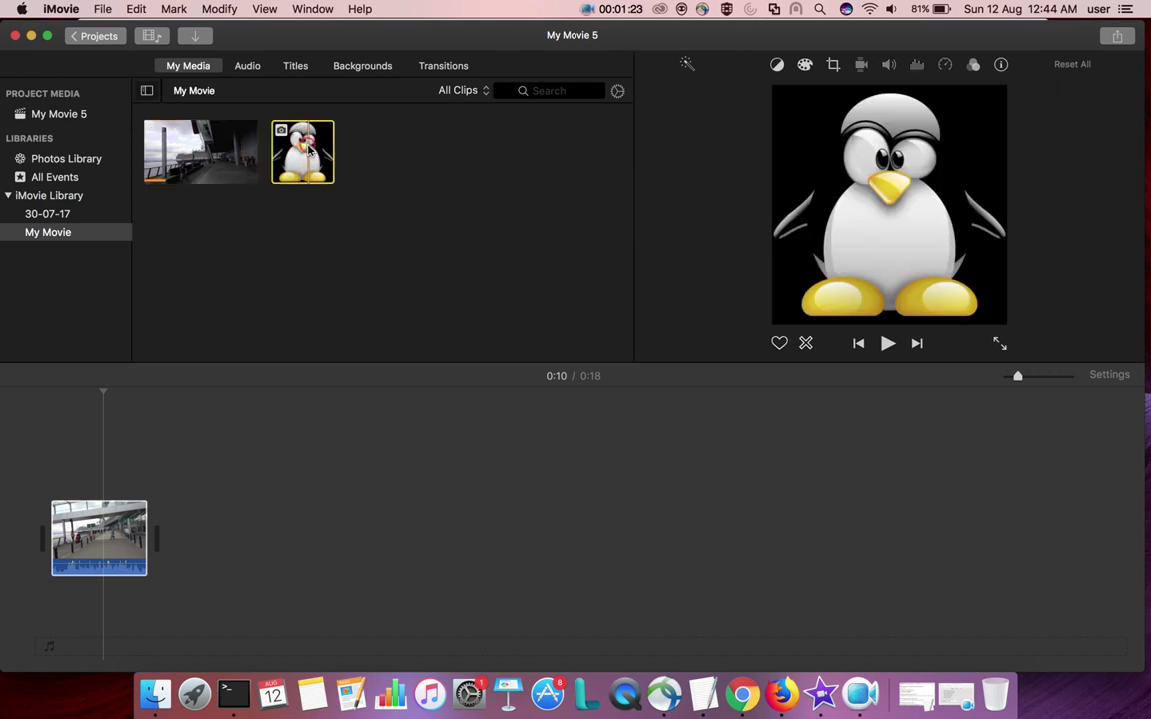
left_click_drag(308, 148, 95, 457)
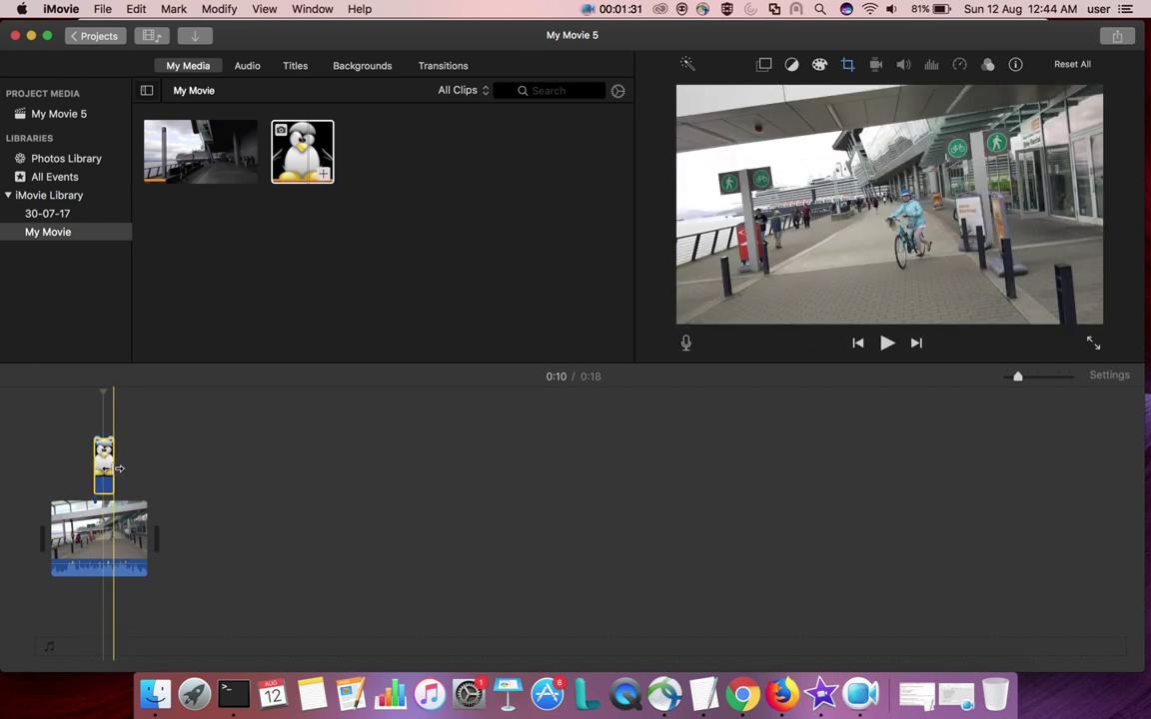
left_click_drag(119, 468, 128, 468)
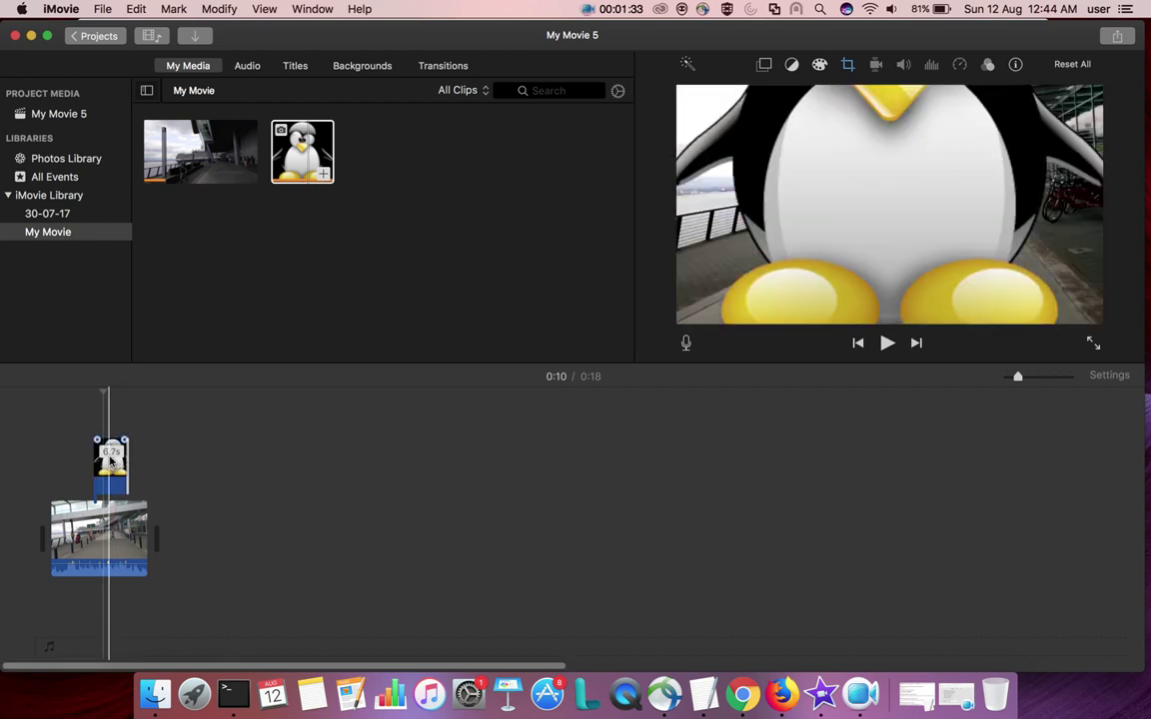
left_click(111, 462)
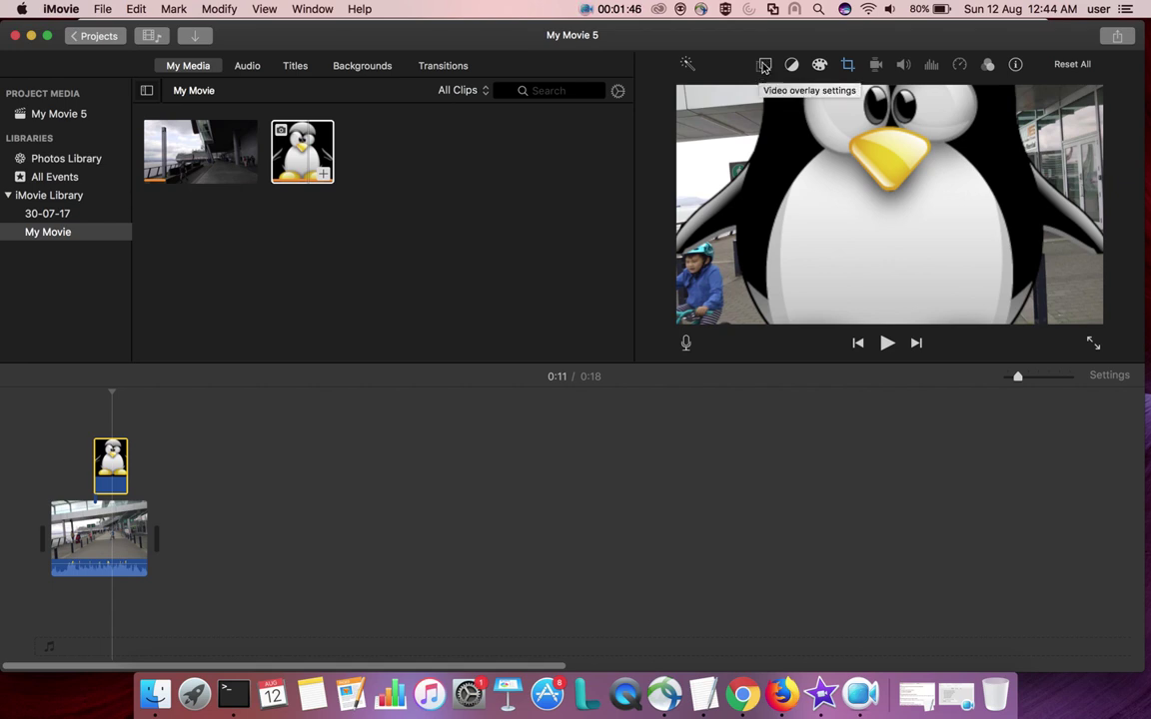
Set the penguin clip's video overlay style to Picture in Picture.
left_click(765, 66)
left_click(750, 96)
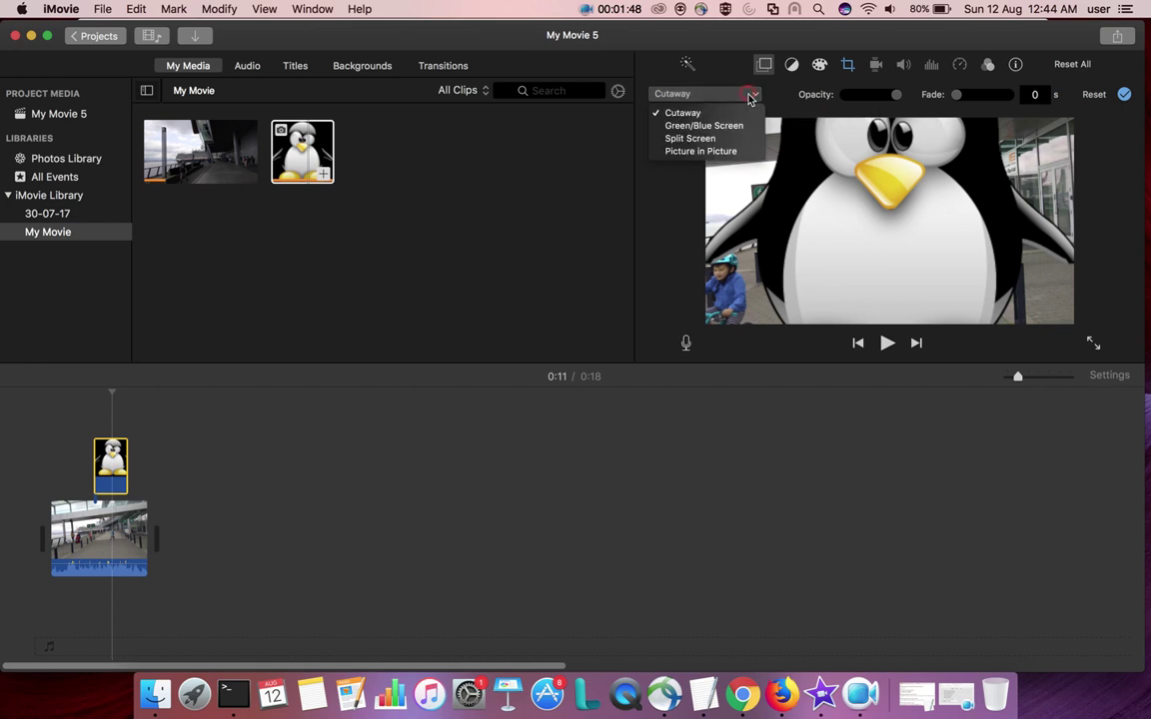
left_click(713, 155)
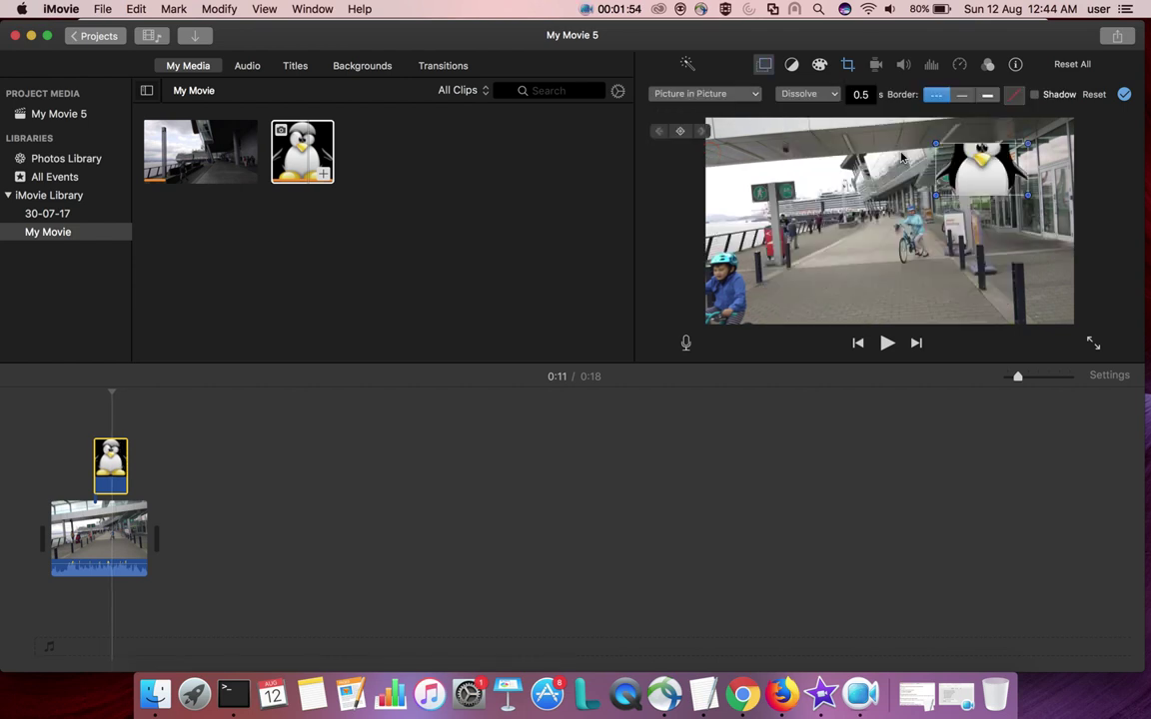
Enlarge the penguin inset over the upper-right walkway footage using its corner handles.
left_click_drag(936, 195, 940, 238)
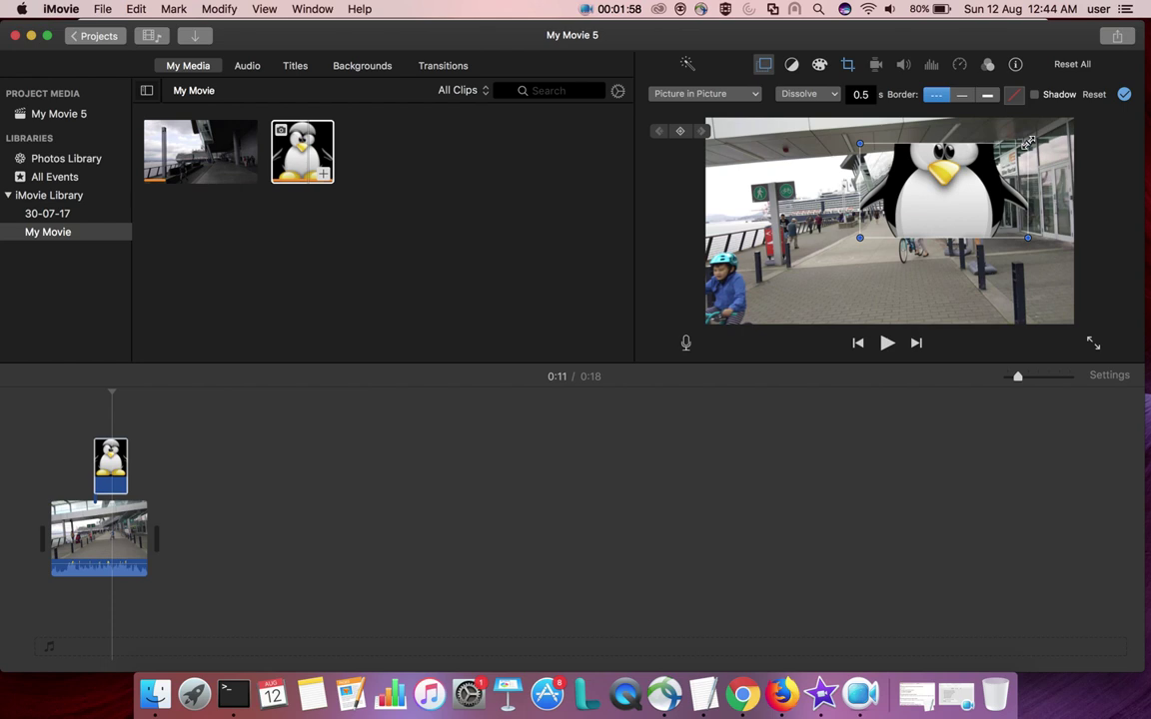
left_click_drag(1029, 143, 984, 168)
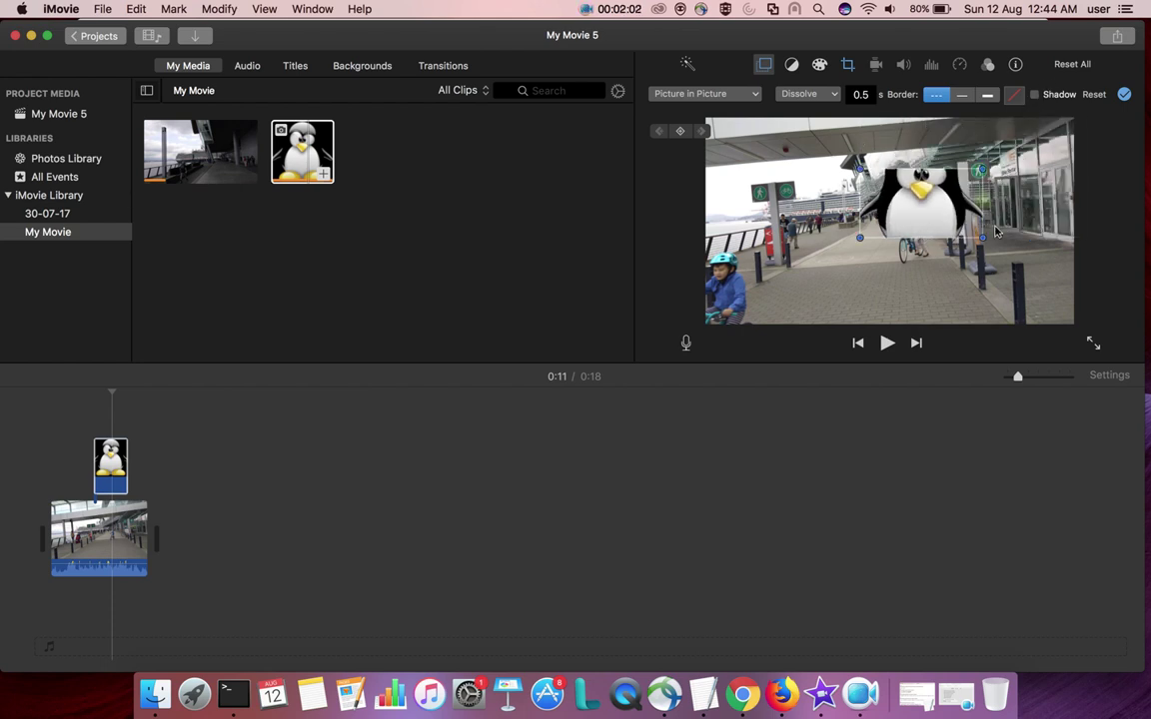
left_click_drag(983, 241, 996, 279)
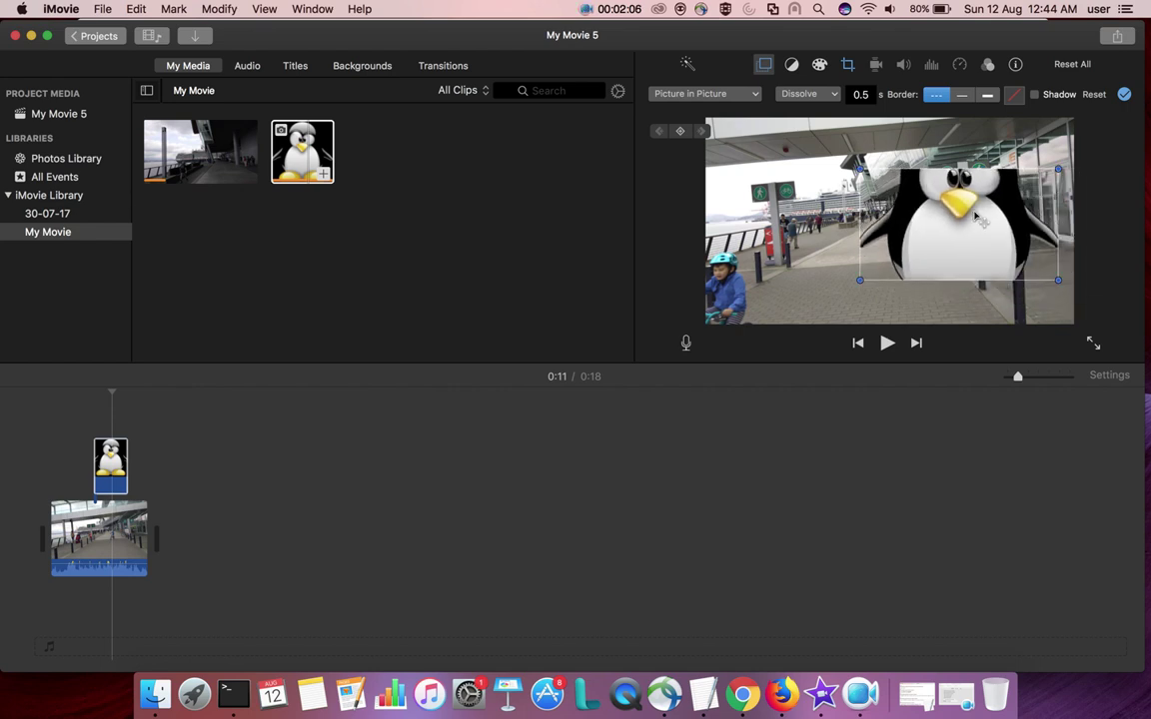
Change the penguin clip's crop style from Ken Burns to Fit so the whole image shows.
left_click(850, 66)
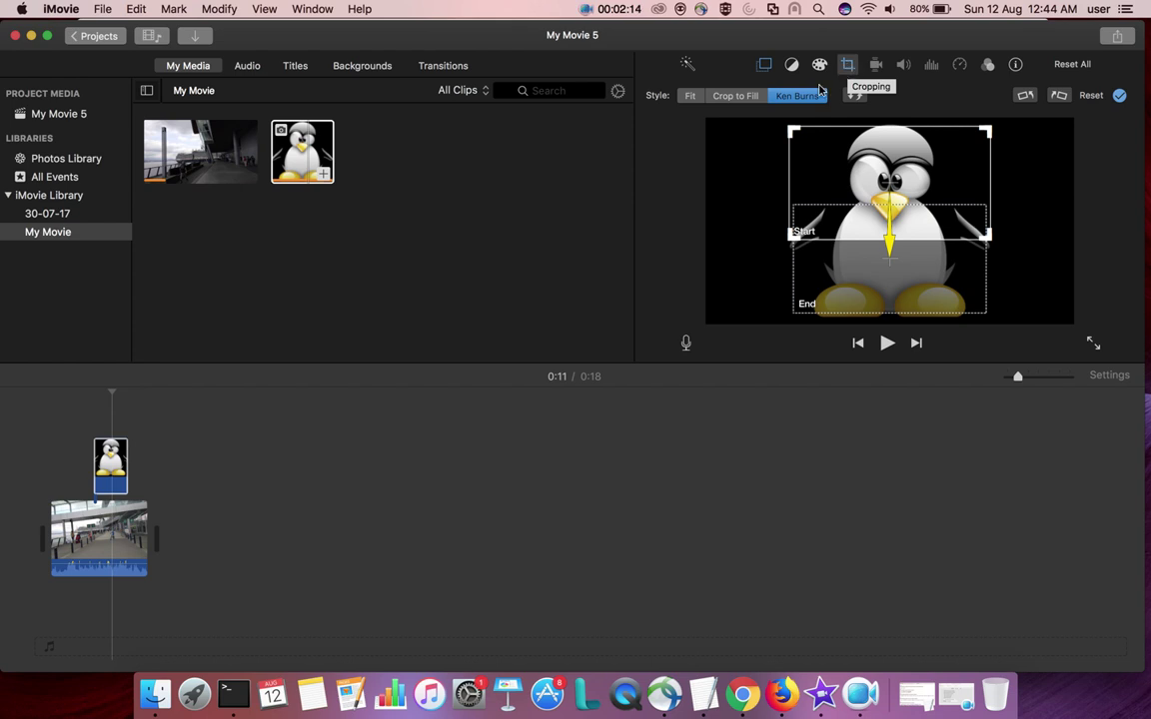
left_click(765, 66)
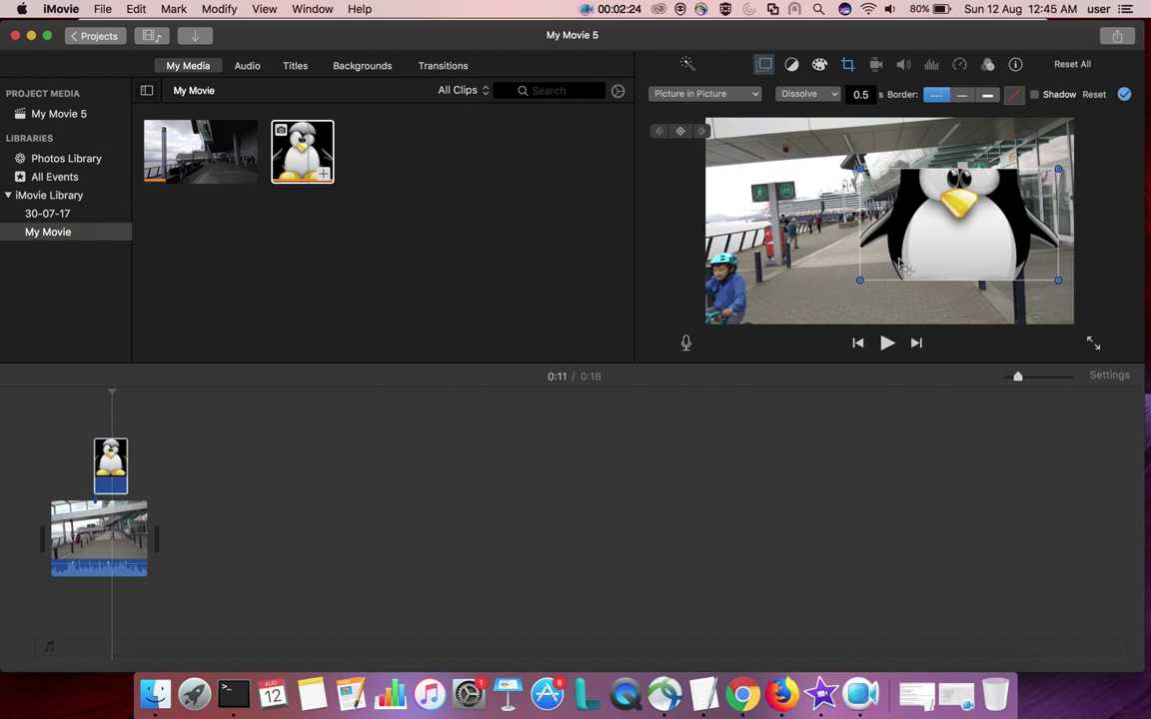
left_click(848, 66)
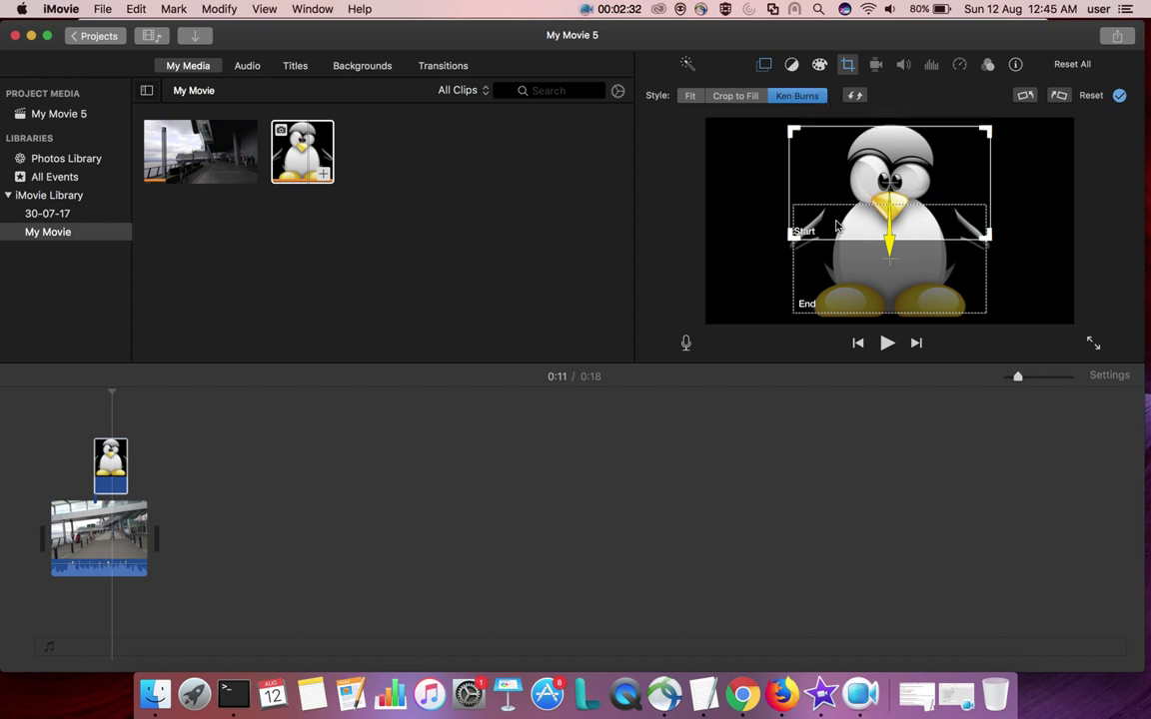
left_click(691, 96)
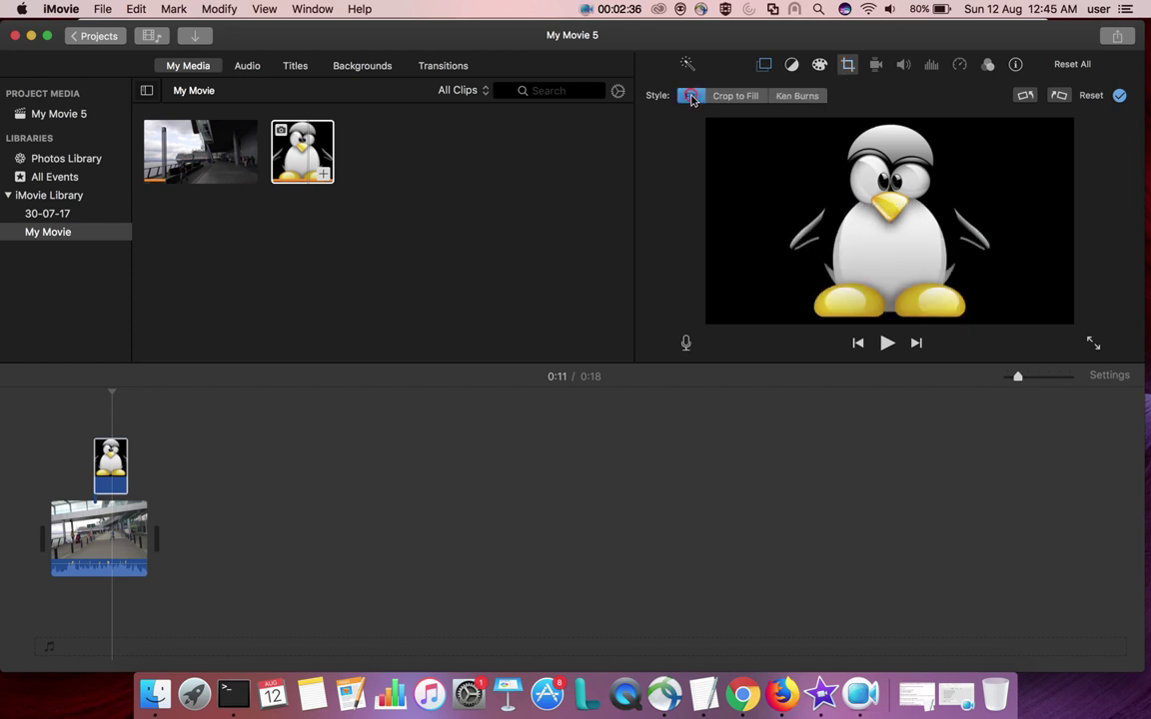
Shrink the uncropped penguin inset and move it to the top-right corner of the walkway video.
left_click(765, 66)
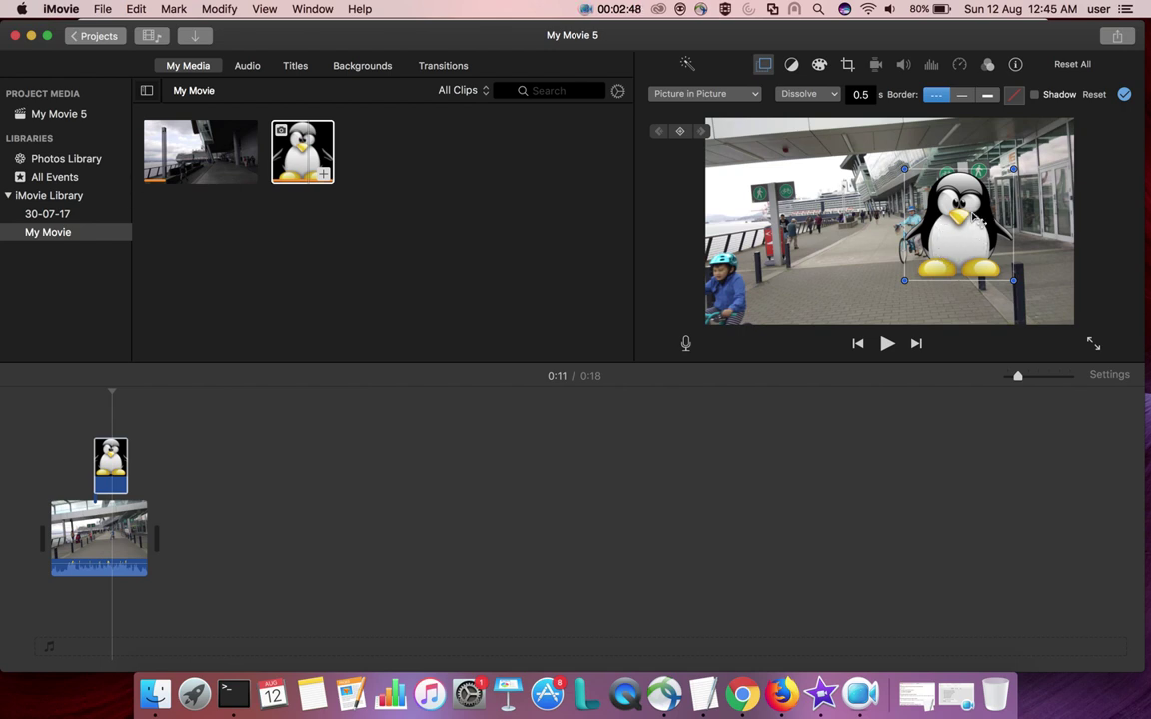
left_click_drag(976, 220, 861, 192)
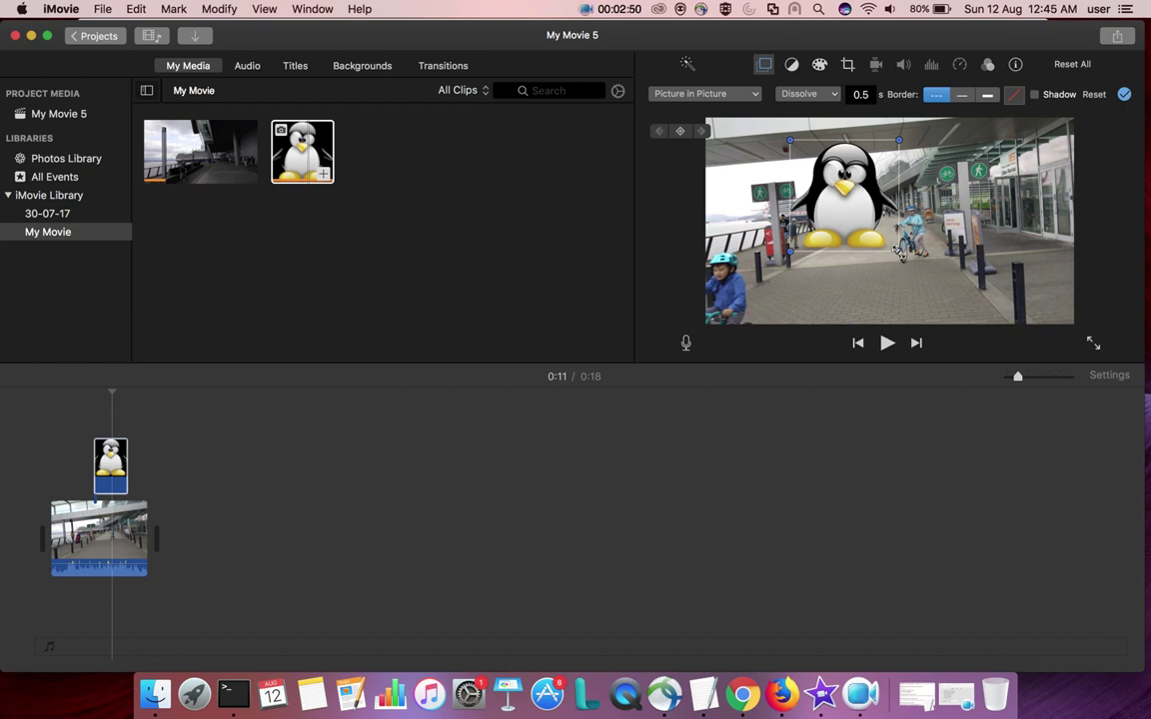
mouse_move(900, 251)
left_mouse_down()
mouse_move(854, 197)
mouse_move(975, 300)
mouse_move(953, 274)
mouse_move(890, 248)
left_mouse_up()
left_click_drag(842, 200, 1021, 176)
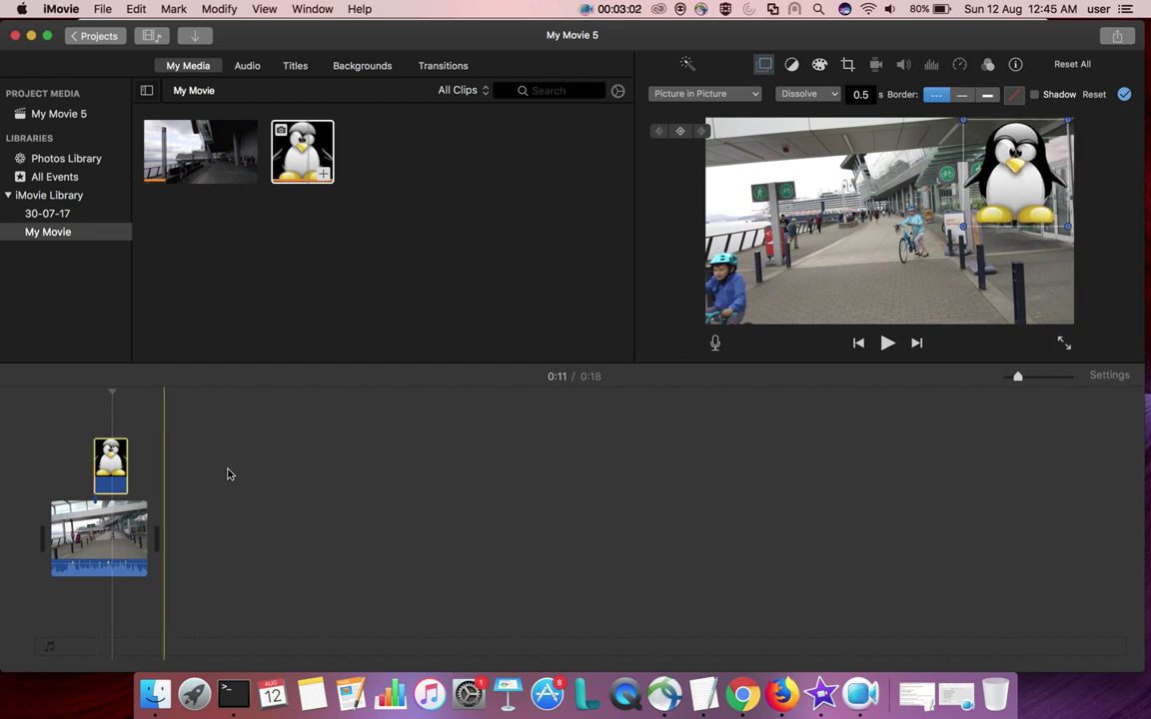
Move the playhead back to 0:06 to replay the penguin overlay through the end.
left_click(87, 393)
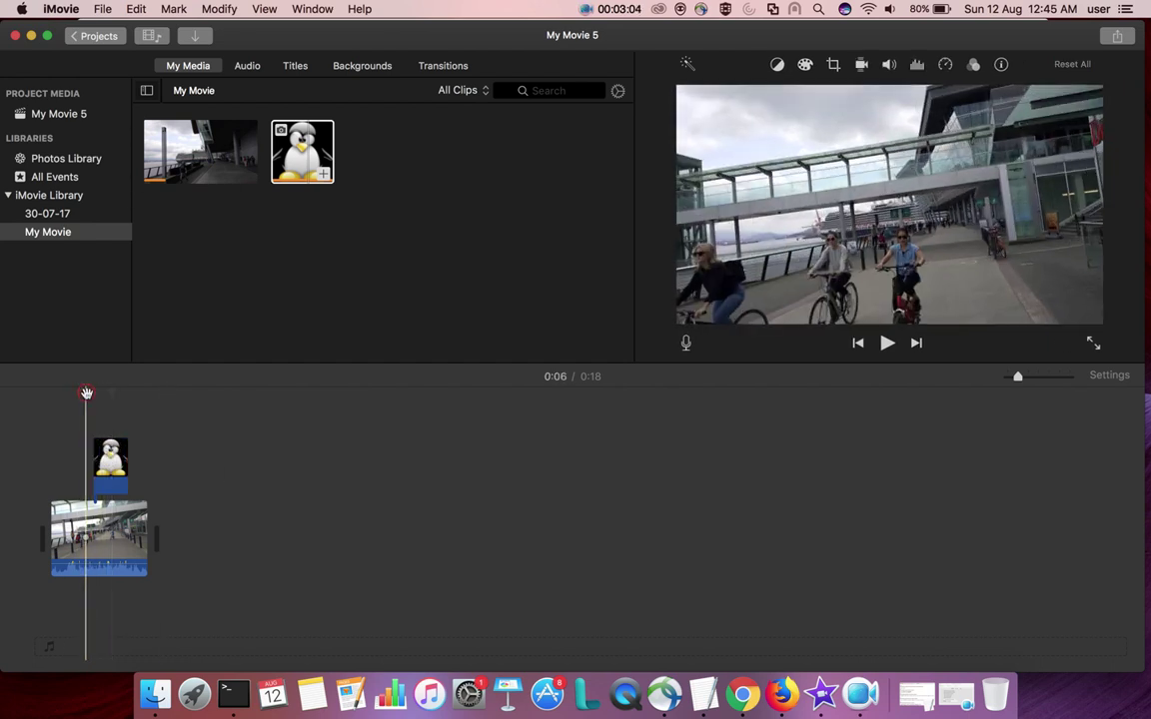